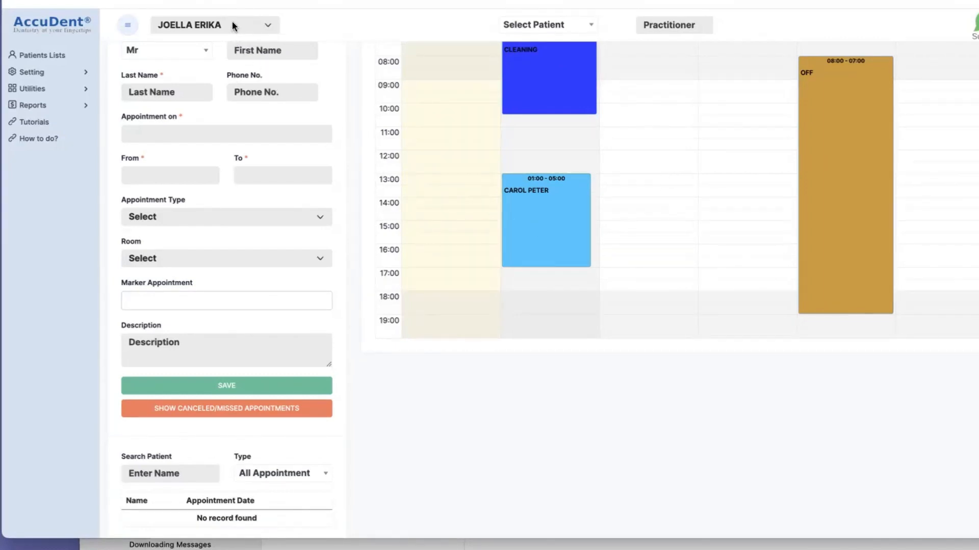
Open the patient's record from the 01:00 - 05:00 appointment in the calendar and show the Patient Card.
{"action": "left_click", "coordinate": [547, 205]}
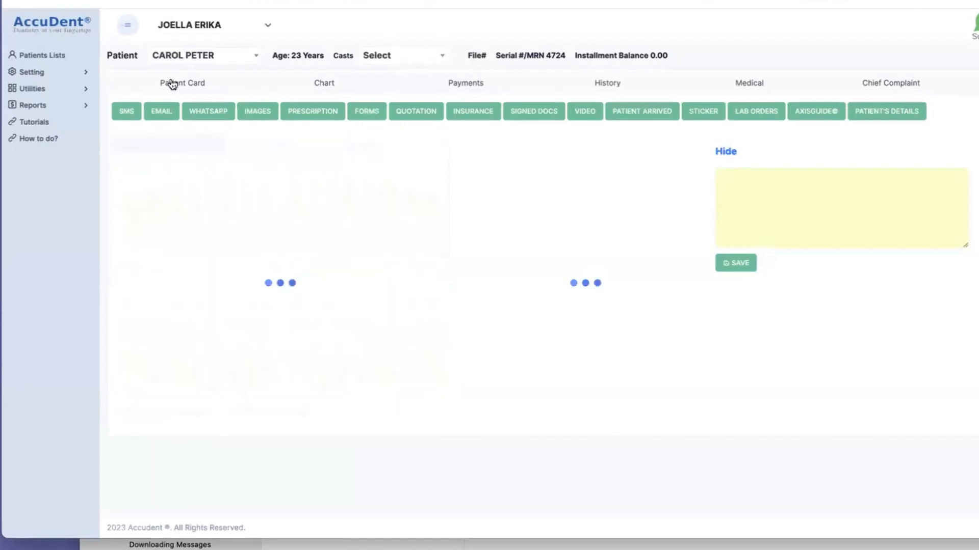
{"action": "left_click", "coordinate": [178, 85]}
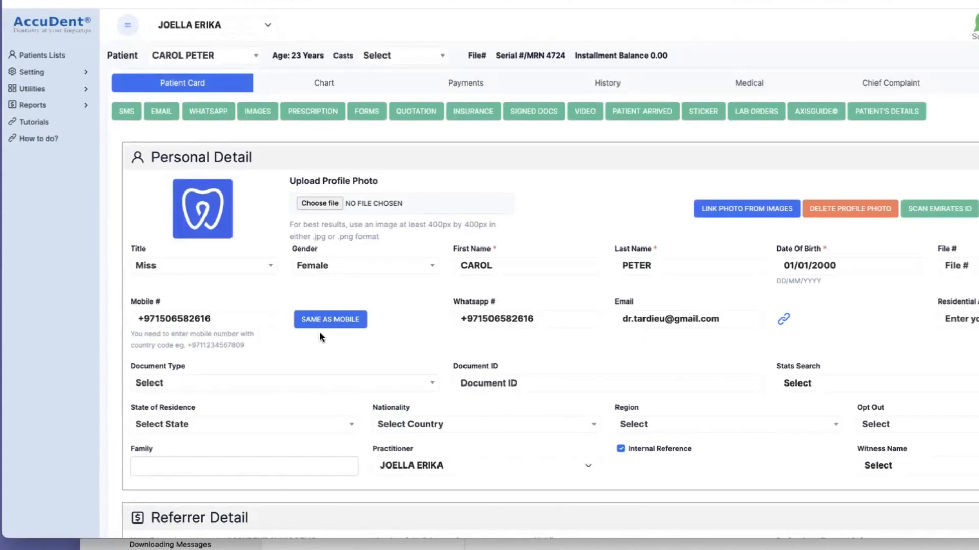
Look at the Patient's Details sending options and locate the SMS entry among the utilities.
{"action": "left_click", "coordinate": [880, 112]}
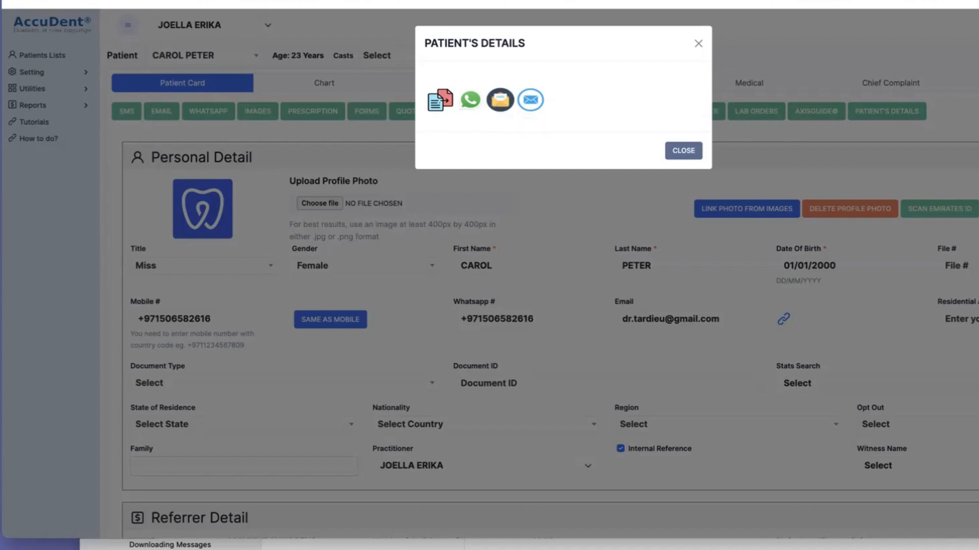
{"action": "key", "text": "Escape"}
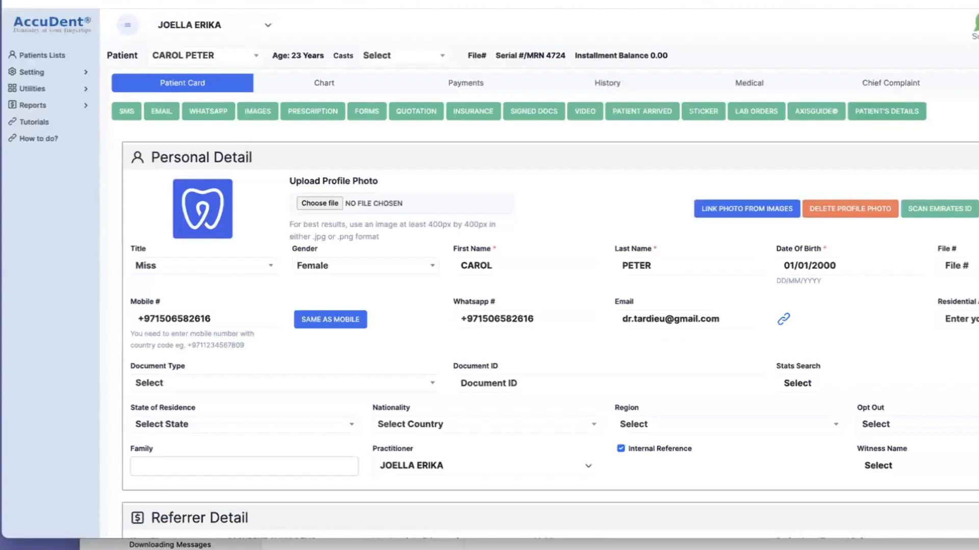
{"action": "left_click", "coordinate": [86, 88]}
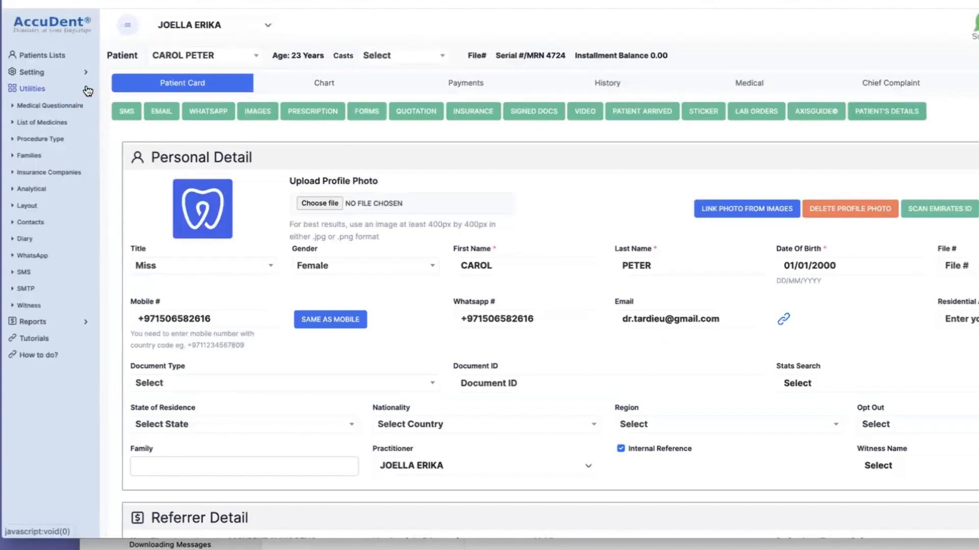
{"action": "left_click", "coordinate": [24, 274]}
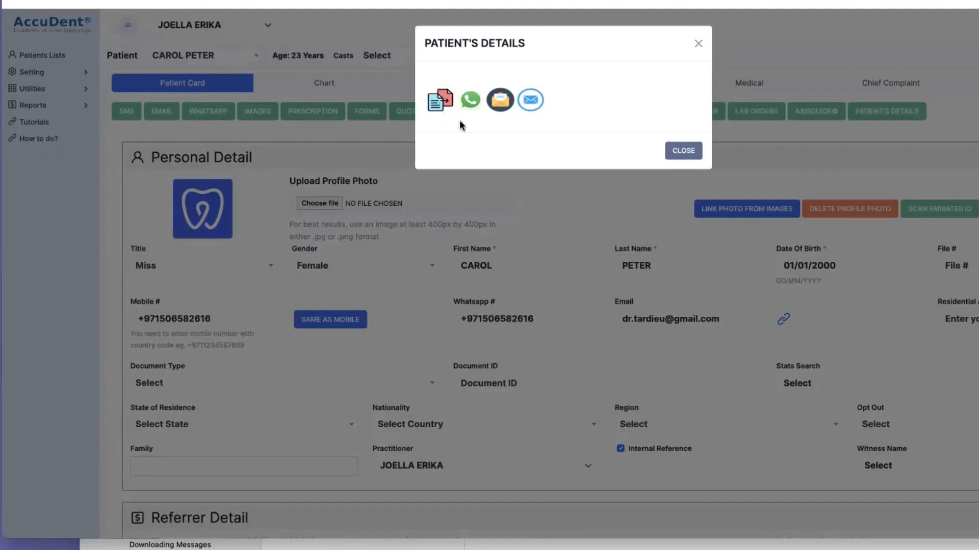
Send the patient's details link to the patient by email and acknowledge the confirmation.
{"action": "left_click", "coordinate": [530, 100]}
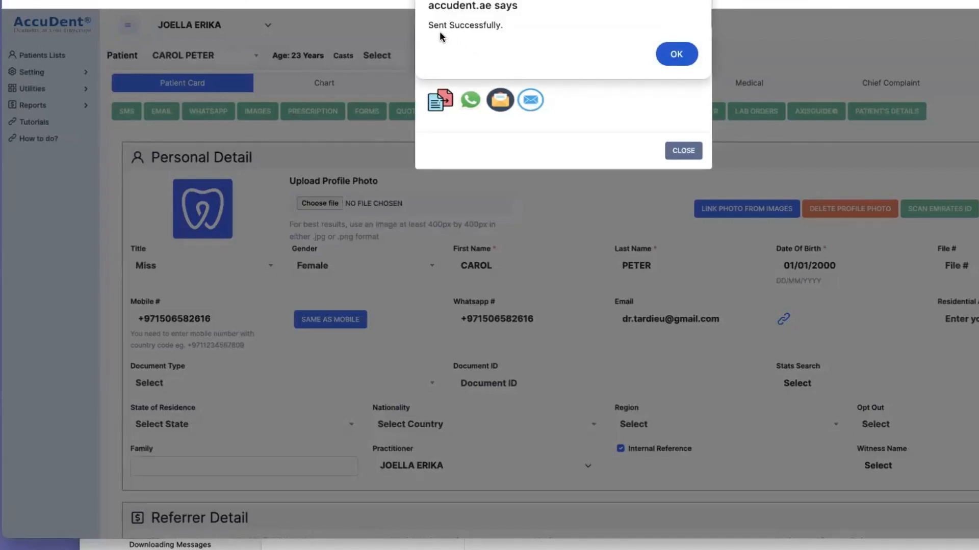
{"action": "left_click", "coordinate": [673, 54]}
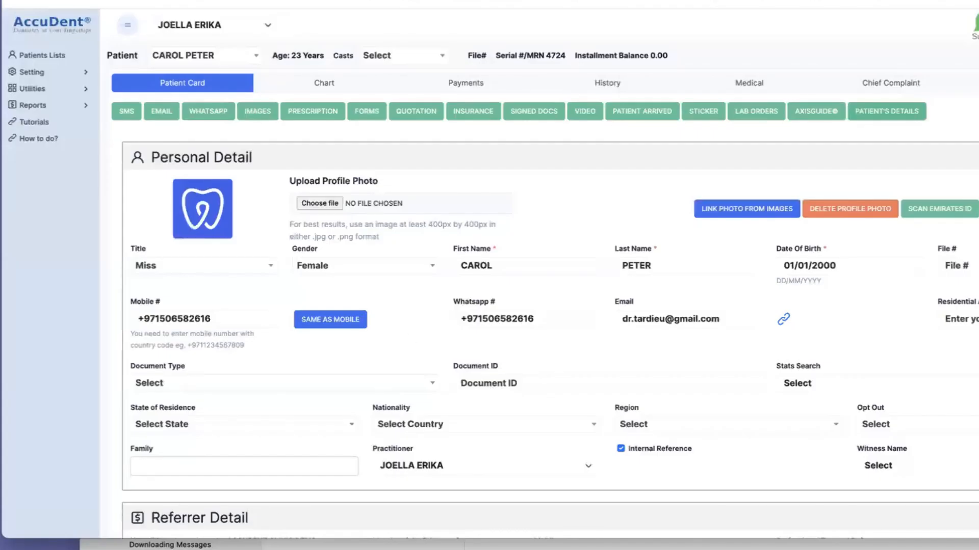
Switch to the Mail inbox, open the "Patient's Details link" message and follow its link to view the documents.
{"action": "key", "text": "super+Tab"}
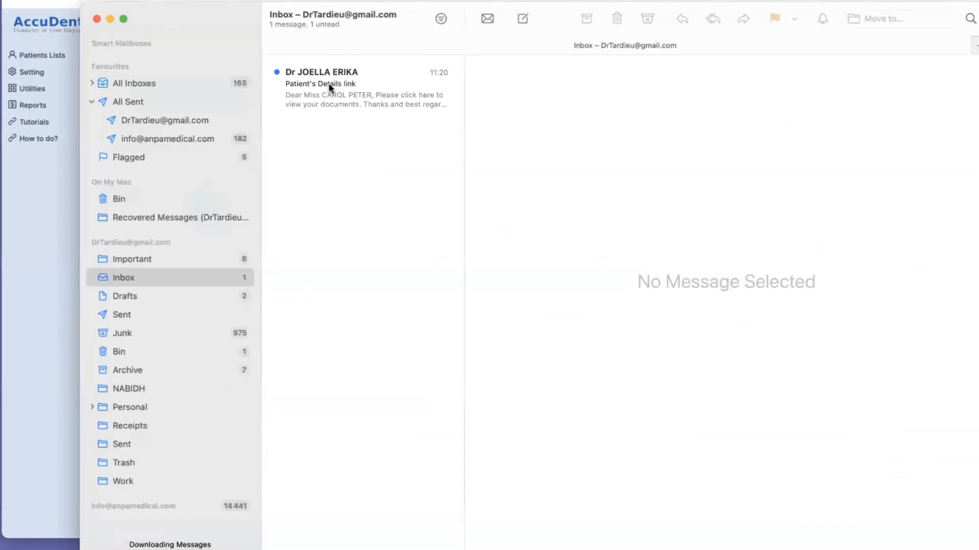
{"action": "left_click", "coordinate": [328, 83]}
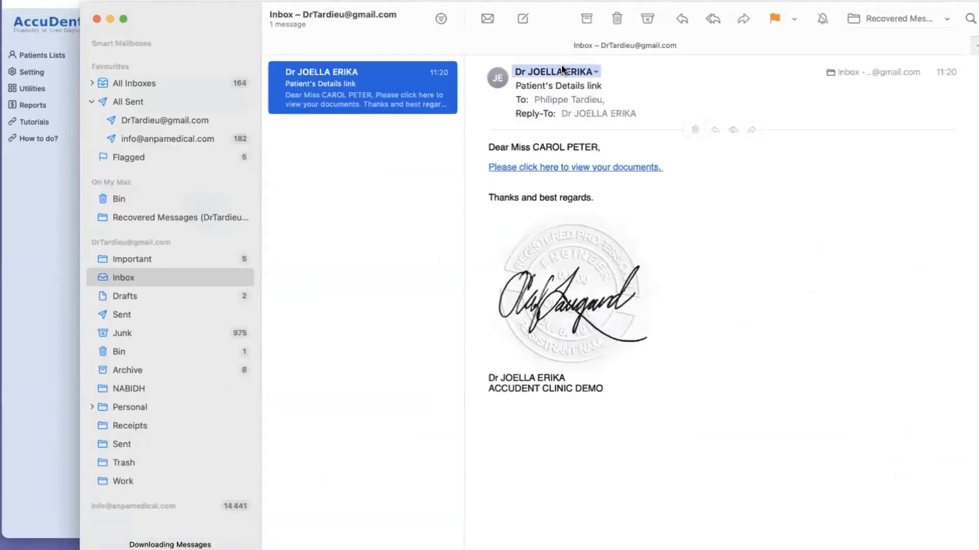
{"action": "left_click", "coordinate": [590, 172]}
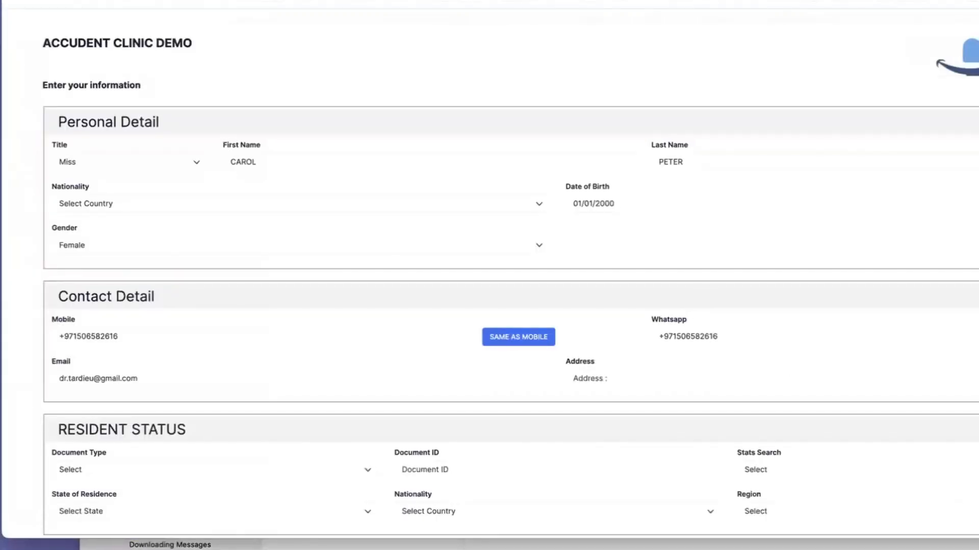
Narrow the patient form's window to a phone-like width and move the mail window aside.
{"action": "left_click_drag", "start_coordinate": [977, 539], "coordinate": [340, 549]}
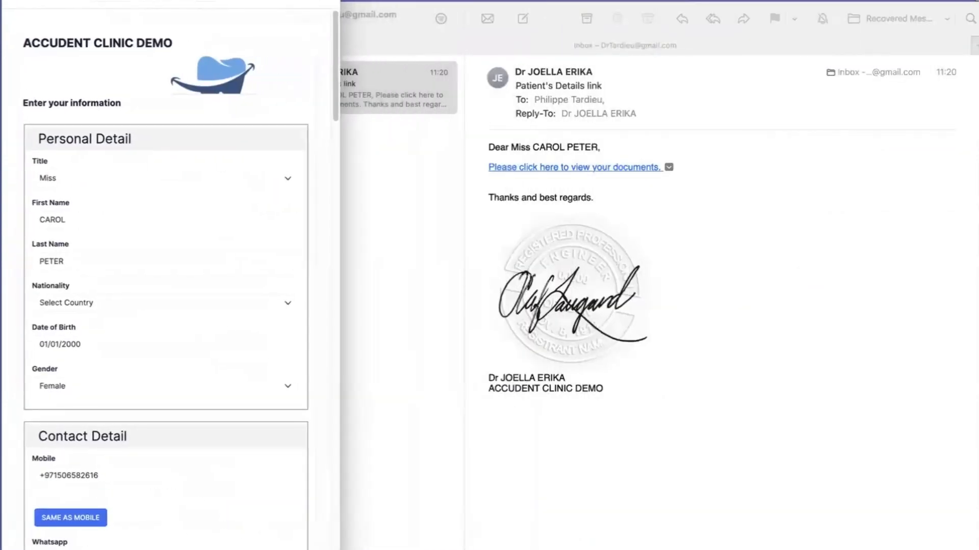
{"action": "left_click_drag", "start_coordinate": [430, 12], "coordinate": [567, 0]}
Set the patient's nationality to Andorra in the Personal Detail section.
{"action": "left_click", "coordinate": [129, 263]}
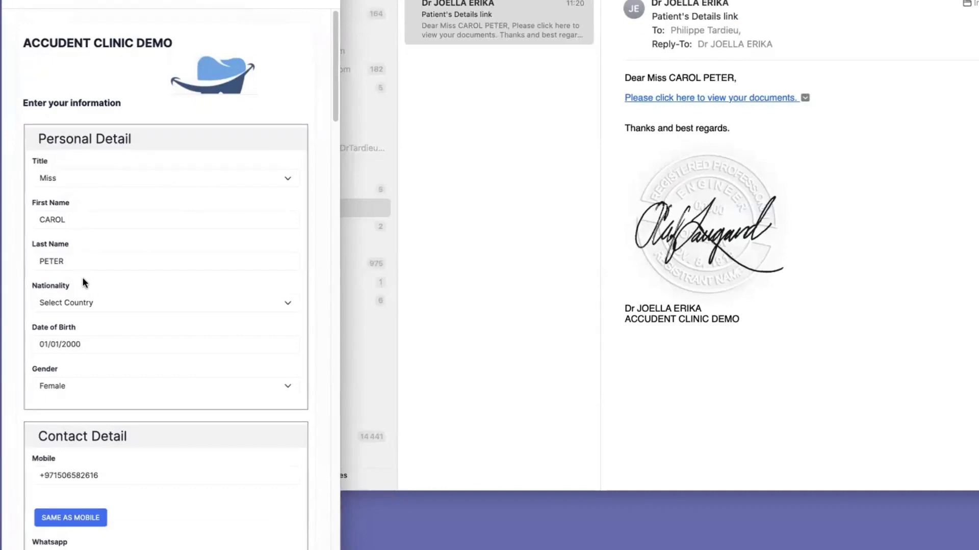
{"action": "left_click", "coordinate": [99, 300]}
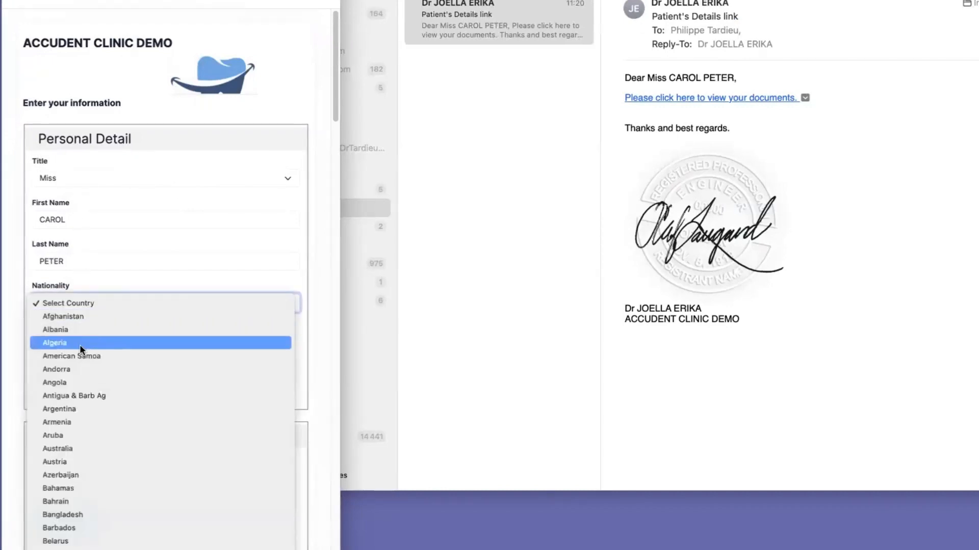
{"action": "left_click", "coordinate": [84, 369]}
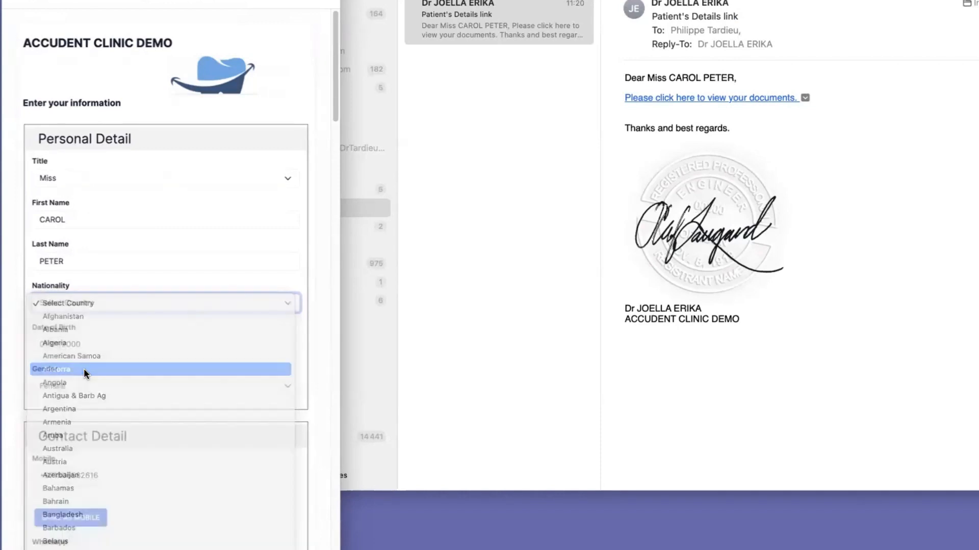
Change the year in the patient's date of birth and keep Female as the gender.
{"action": "scroll", "coordinate": [179, 332], "scroll_direction": "down", "scroll_amount": 5}
{"action": "left_click", "coordinate": [100, 225]}
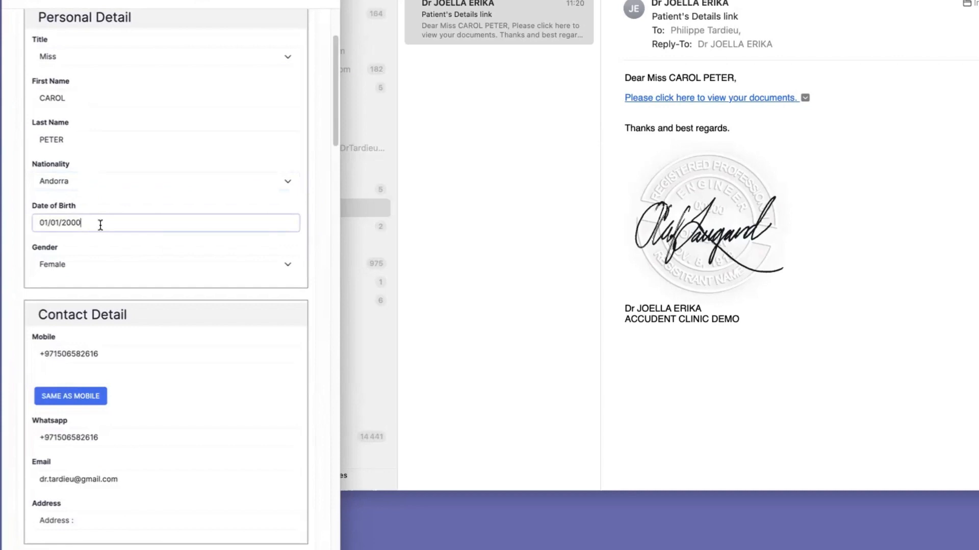
{"action": "key", "text": "BackSpace"}
{"action": "key", "text": "BackSpace"}
{"action": "key", "text": "BackSpace"}
{"action": "key", "text": "BackSpace"}
{"action": "type", "text": "1978"}
{"action": "left_click", "coordinate": [78, 265]}
{"action": "left_click", "coordinate": [78, 265]}
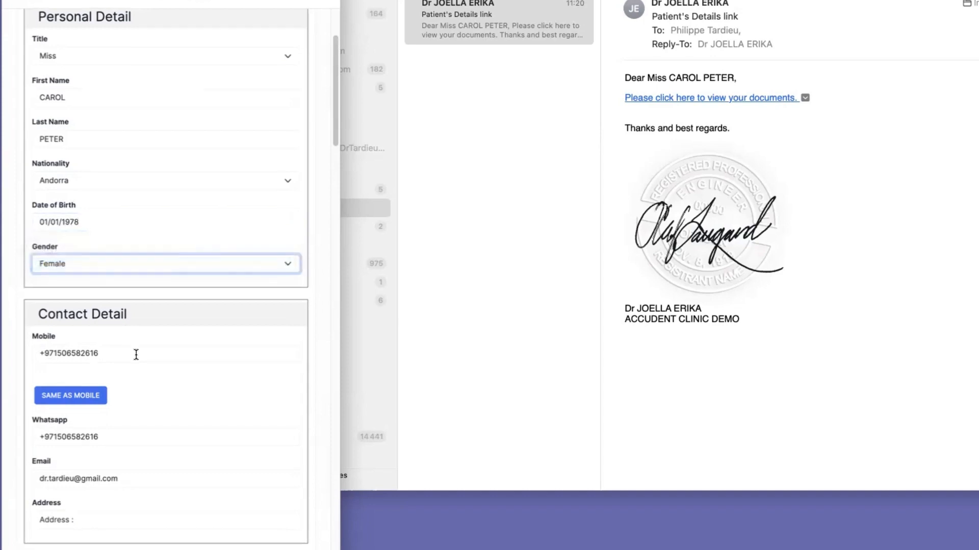
Review the Contact Detail and Resident Status sections of the form, including the available document types.
{"action": "scroll", "coordinate": [136, 355], "scroll_direction": "down", "scroll_amount": 1}
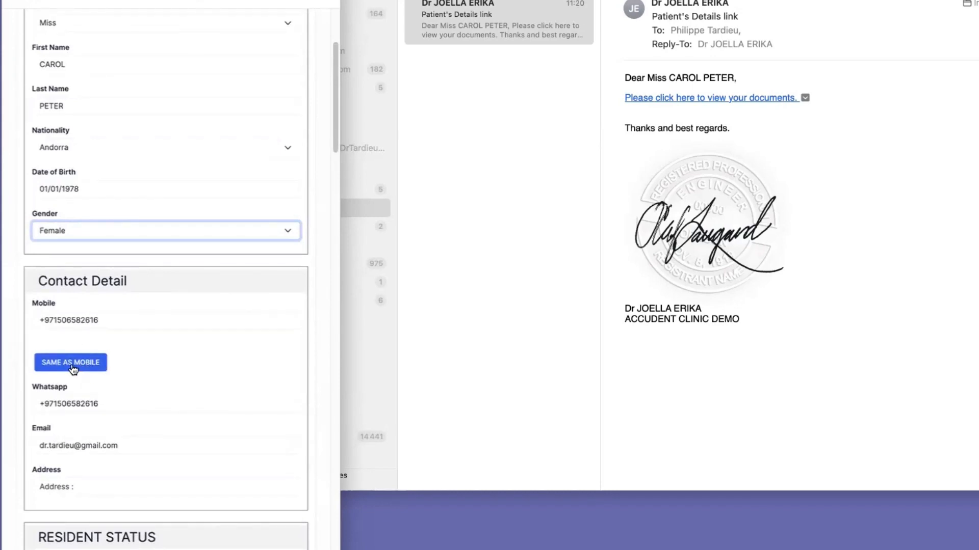
{"action": "scroll", "coordinate": [132, 416], "scroll_direction": "down", "scroll_amount": 3}
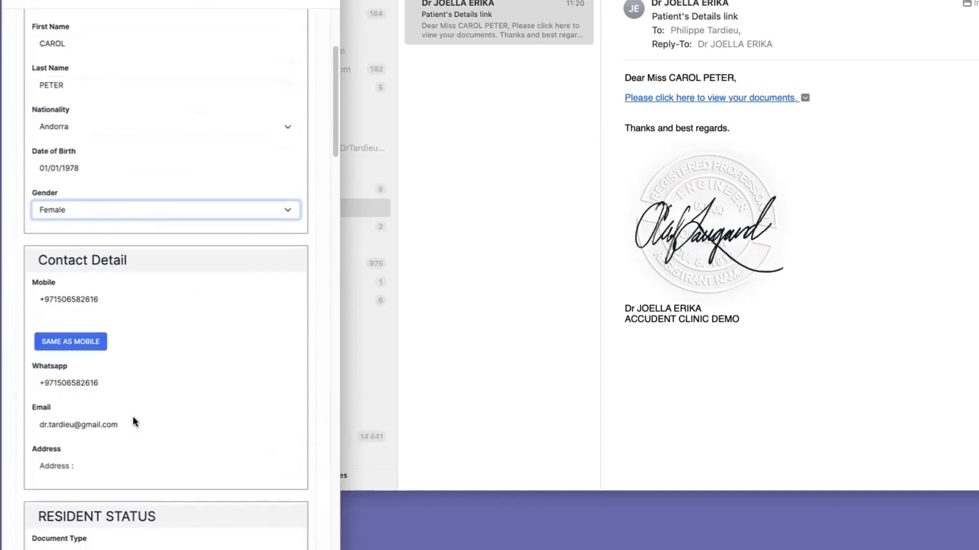
{"action": "scroll", "coordinate": [188, 356], "scroll_direction": "down", "scroll_amount": 4}
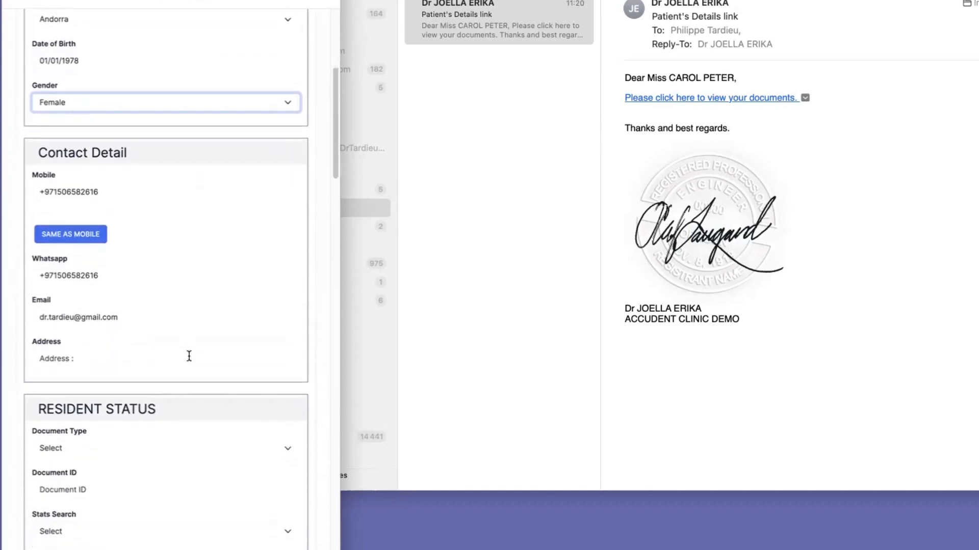
{"action": "scroll", "coordinate": [189, 356], "scroll_direction": "down", "scroll_amount": 6}
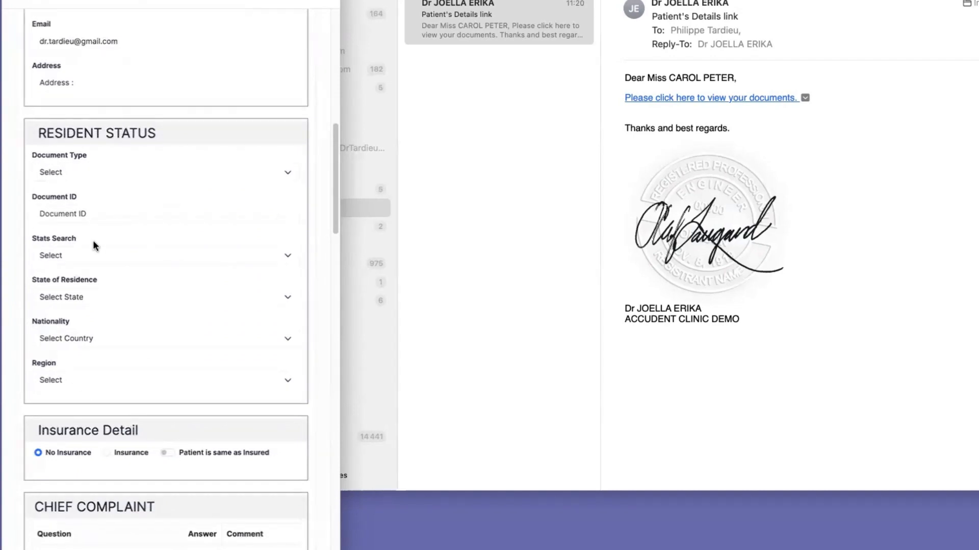
{"action": "left_click", "coordinate": [96, 213]}
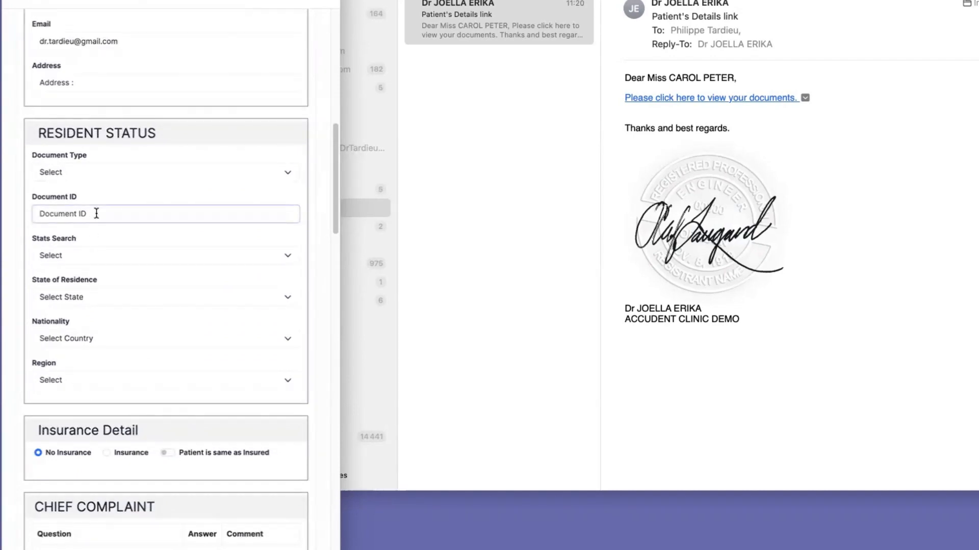
{"action": "left_click", "coordinate": [111, 171]}
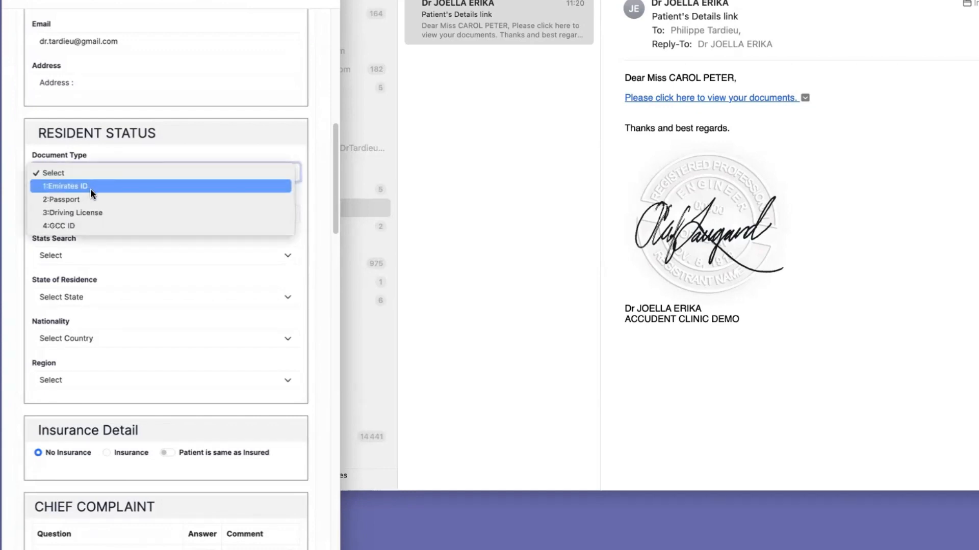
{"action": "left_click", "coordinate": [138, 290]}
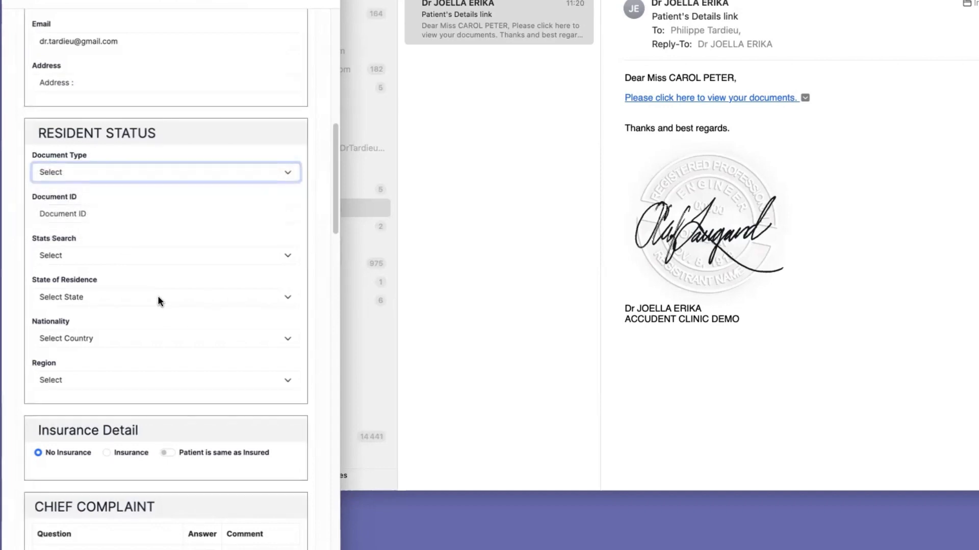
Choose Insurance instead of No Insurance in the Insurance Detail section.
{"action": "scroll", "coordinate": [159, 296], "scroll_direction": "down", "scroll_amount": 3}
{"action": "scroll", "coordinate": [160, 297], "scroll_direction": "down", "scroll_amount": 3}
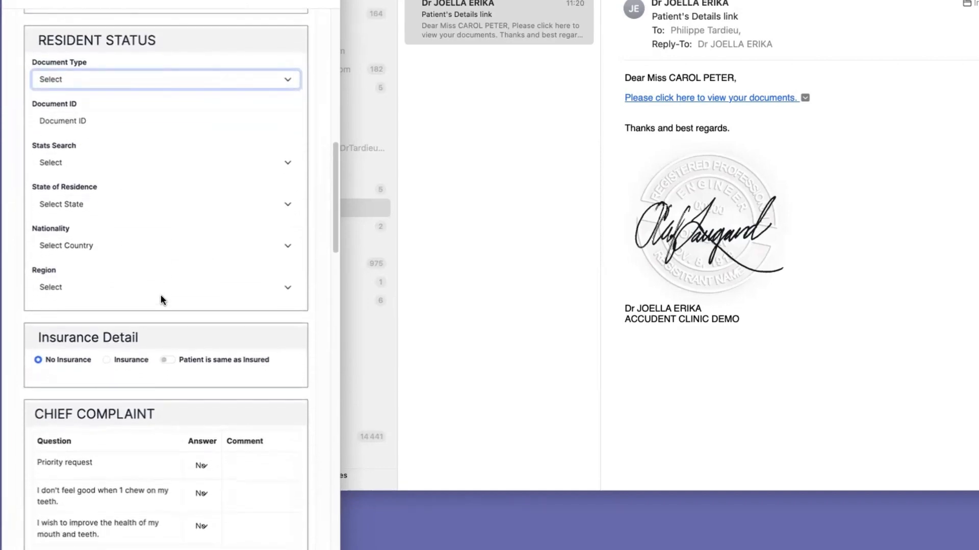
{"action": "scroll", "coordinate": [152, 307], "scroll_direction": "down", "scroll_amount": 8}
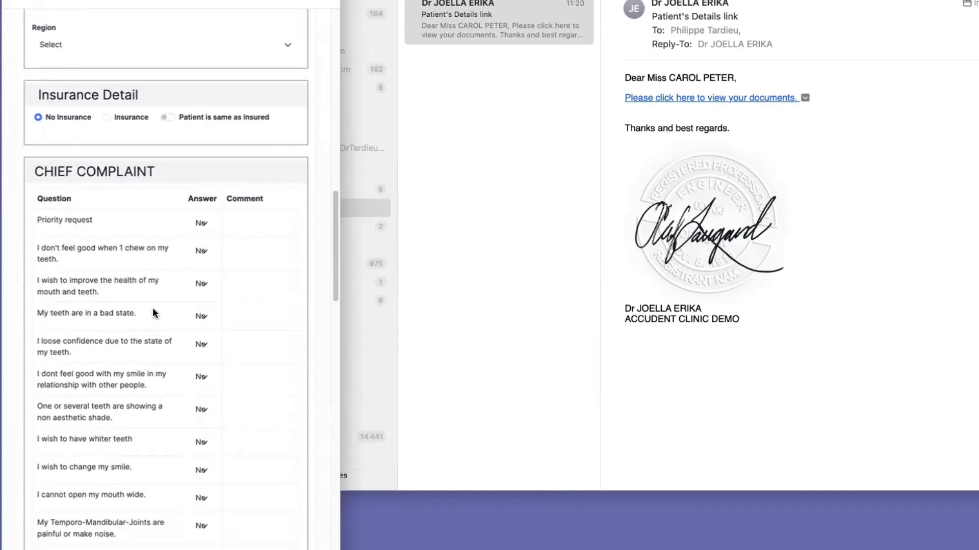
{"action": "left_click", "coordinate": [108, 108]}
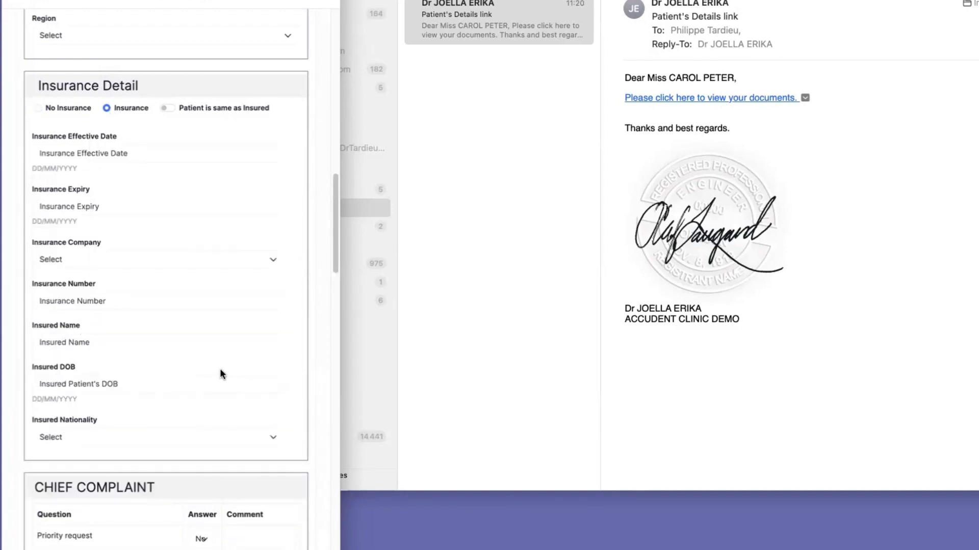
Review the insurance fields, Chief Complaint, Medical Questionnaire, and vitals and allergies sections of the patient form.
{"action": "scroll", "coordinate": [150, 329], "scroll_direction": "down", "scroll_amount": 5}
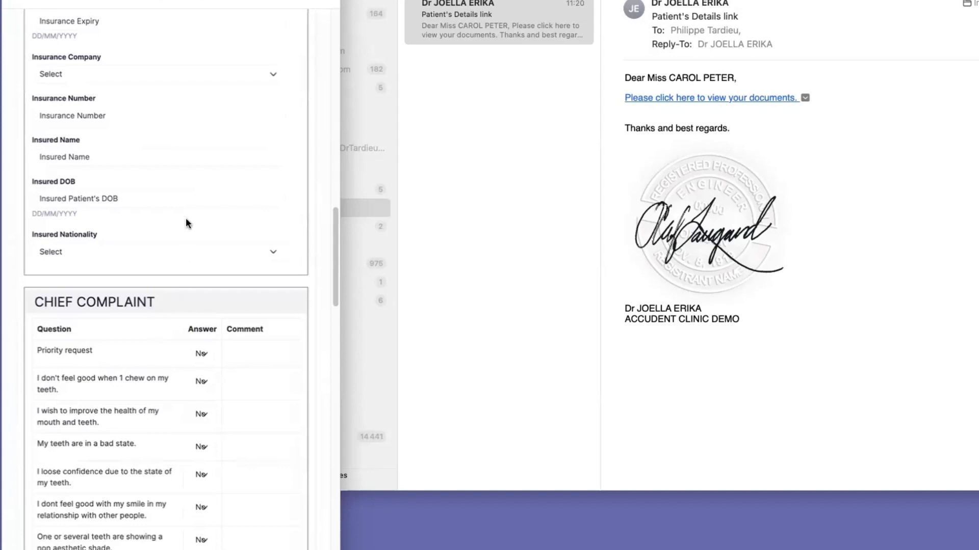
{"action": "scroll", "coordinate": [192, 197], "scroll_direction": "down", "scroll_amount": 6}
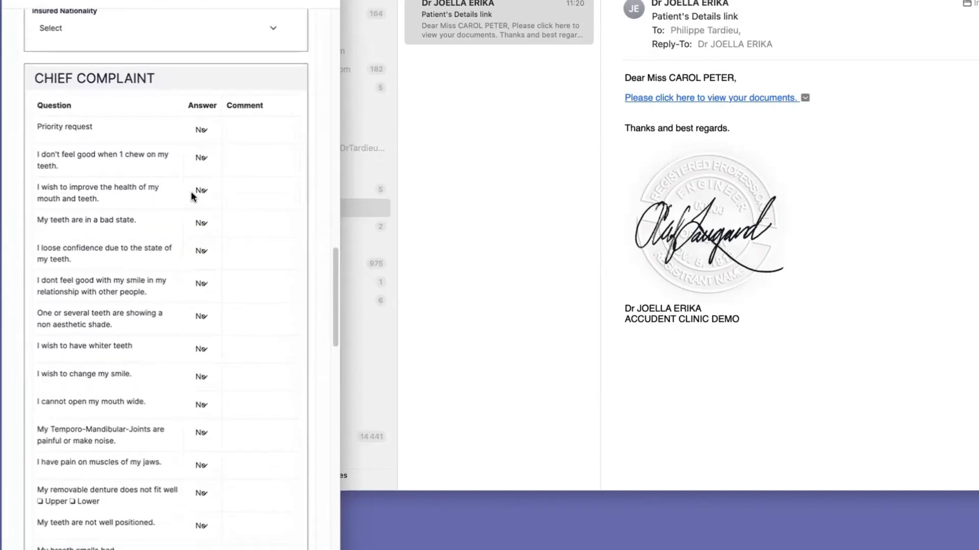
{"action": "scroll", "coordinate": [173, 169], "scroll_direction": "down", "scroll_amount": 1}
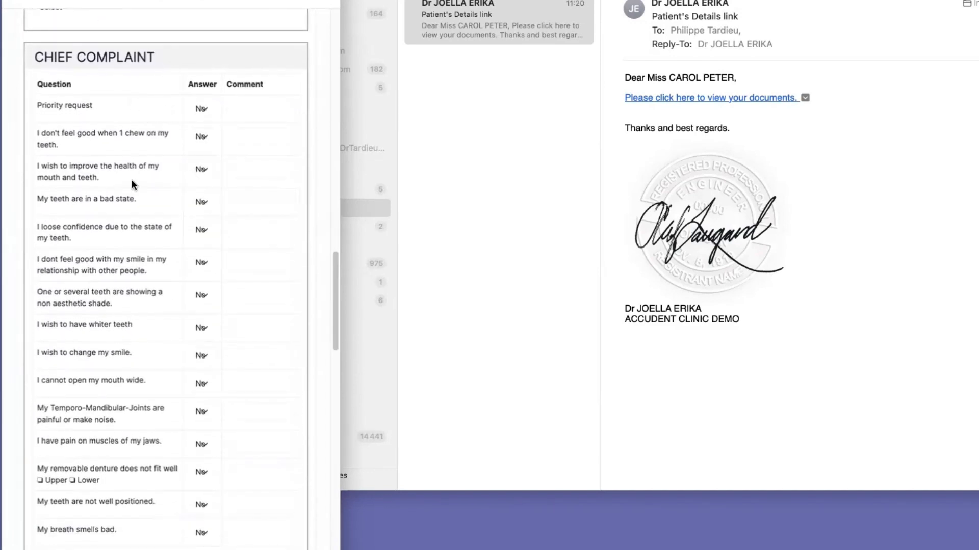
{"action": "scroll", "coordinate": [137, 332], "scroll_direction": "down", "scroll_amount": 2}
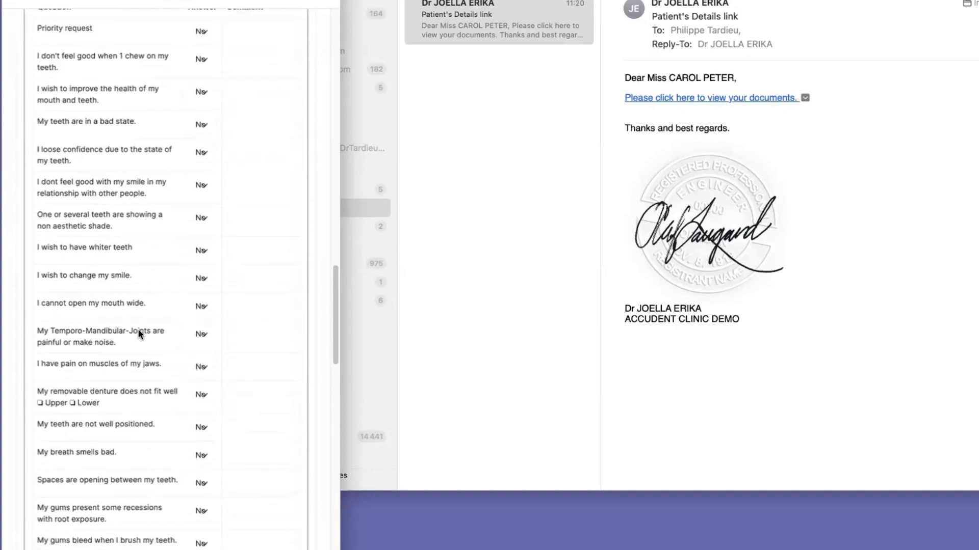
{"action": "scroll", "coordinate": [138, 331], "scroll_direction": "down", "scroll_amount": 20}
{"action": "scroll", "coordinate": [141, 314], "scroll_direction": "up", "scroll_amount": 5}
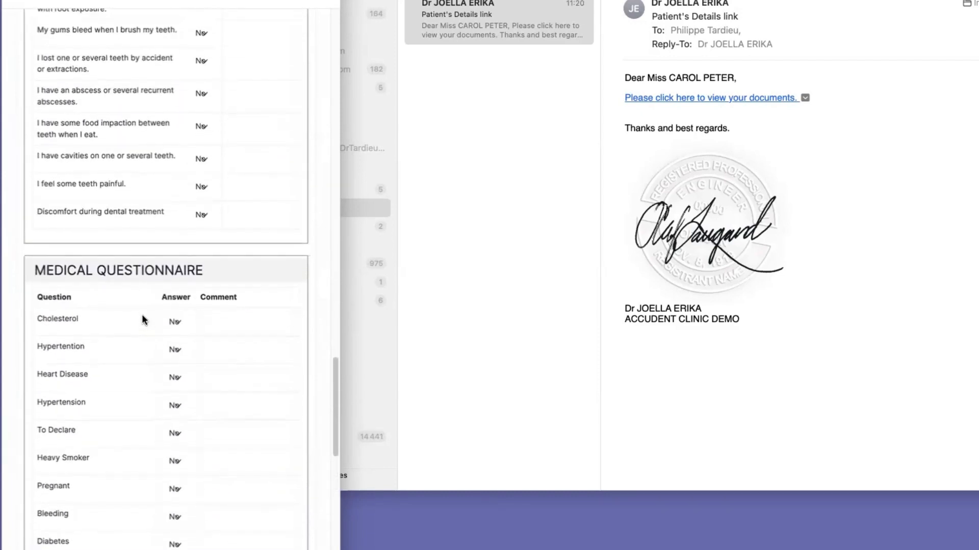
{"action": "scroll", "coordinate": [141, 316], "scroll_direction": "down", "scroll_amount": 8}
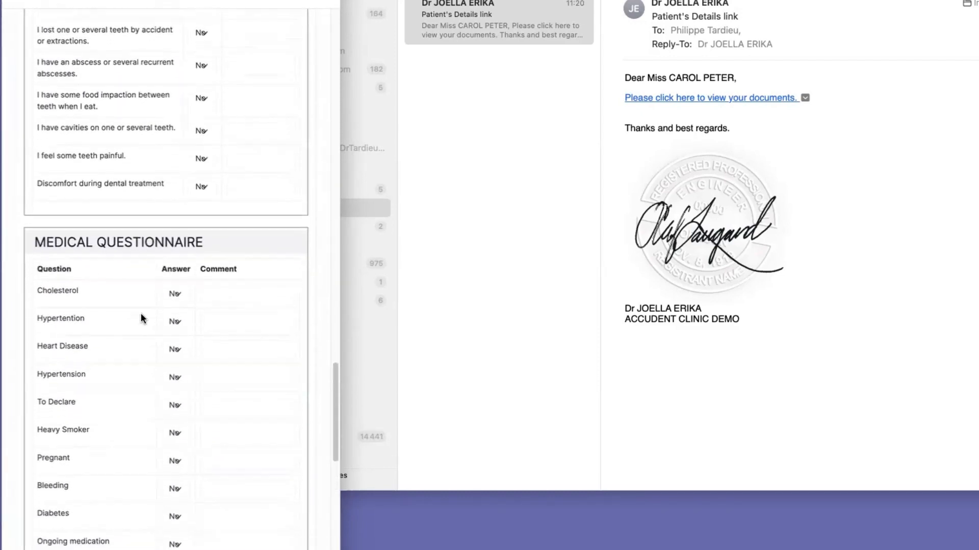
{"action": "scroll", "coordinate": [140, 318], "scroll_direction": "down", "scroll_amount": 4}
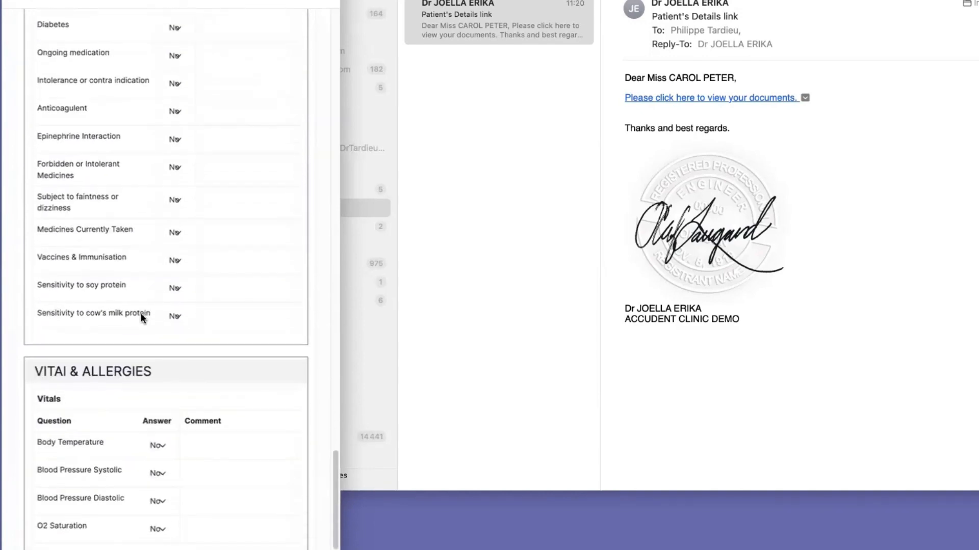
{"action": "scroll", "coordinate": [142, 319], "scroll_direction": "down", "scroll_amount": 2}
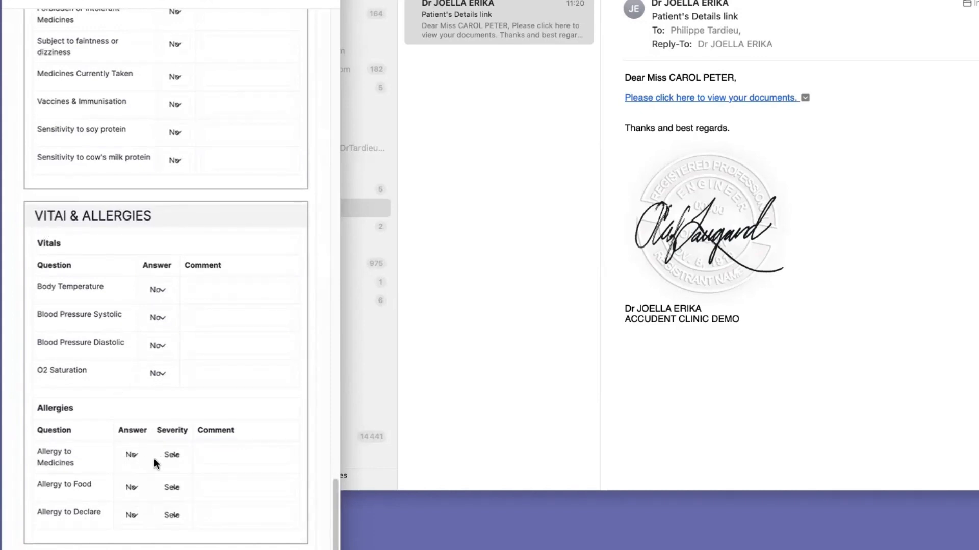
Declare an allergy to medicines with Minor severity and the comment ASPIRIN, and submit the patient form.
{"action": "left_click", "coordinate": [133, 457]}
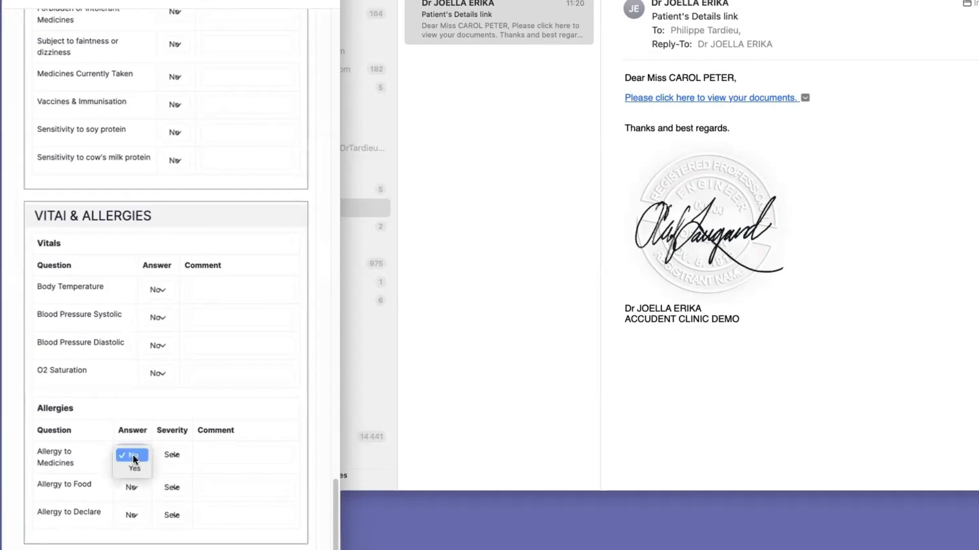
{"action": "left_click", "coordinate": [135, 469]}
{"action": "left_click", "coordinate": [175, 459]}
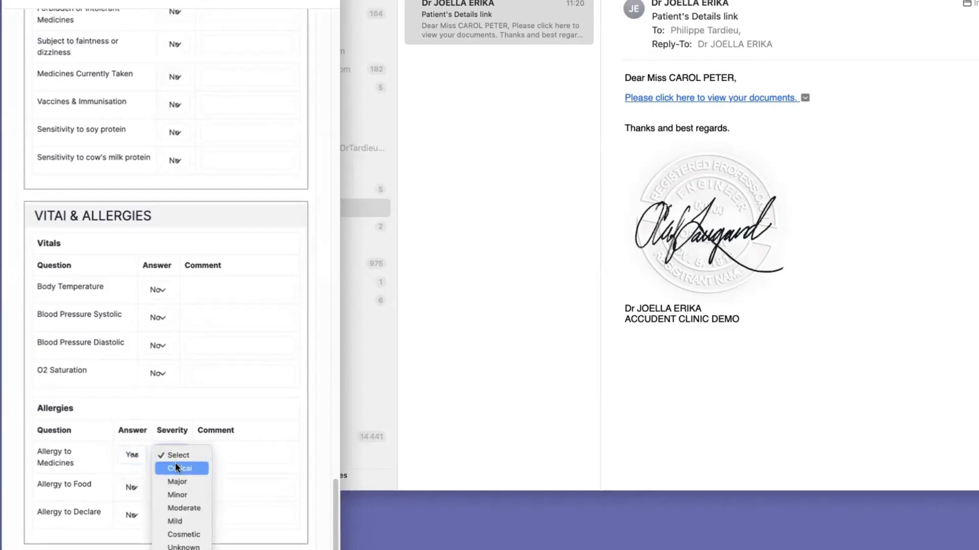
{"action": "left_click", "coordinate": [186, 495]}
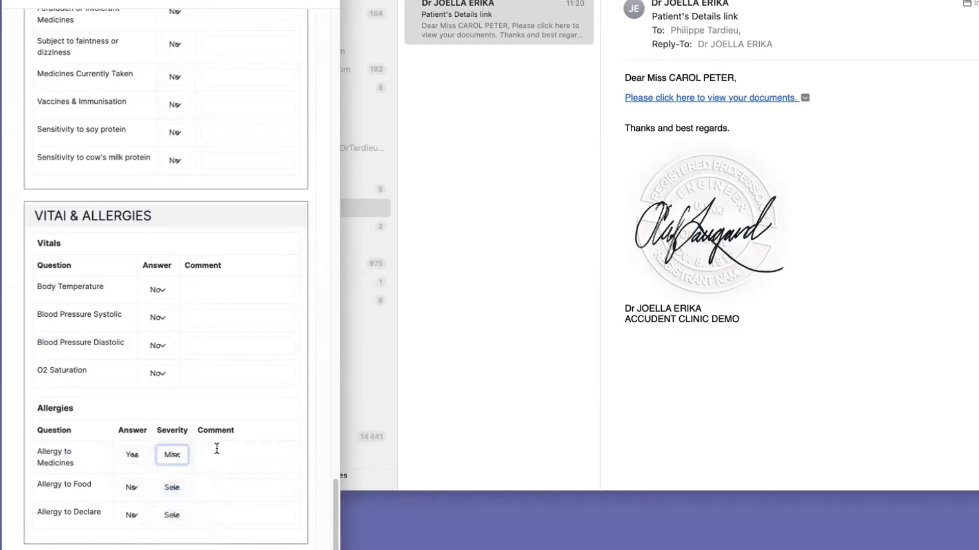
{"action": "left_click", "coordinate": [226, 447]}
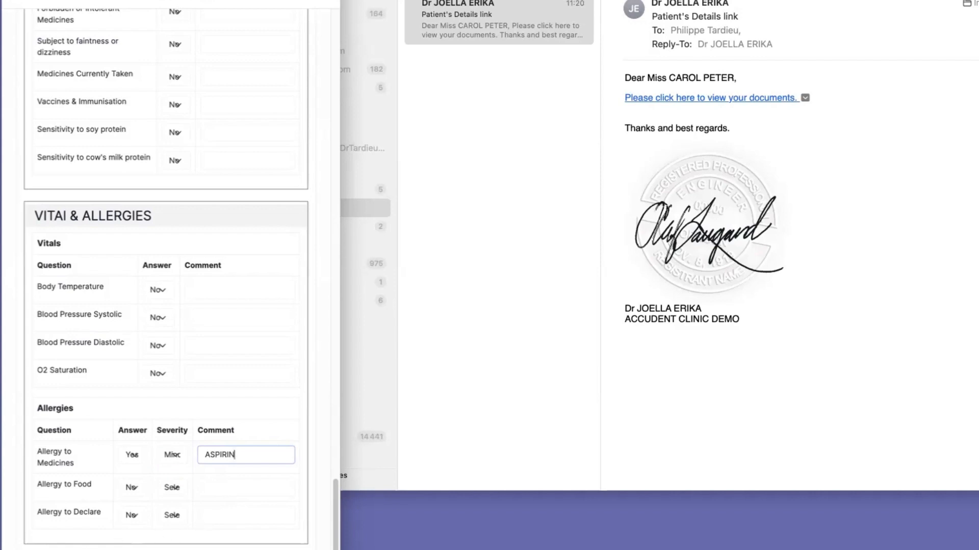
{"action": "key", "text": "Tab"}
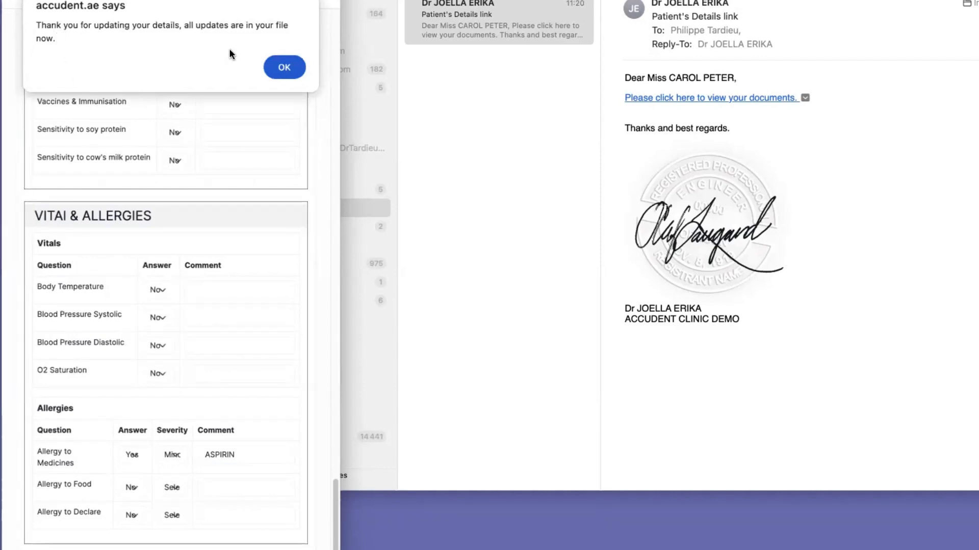
{"action": "left_click", "coordinate": [284, 68]}
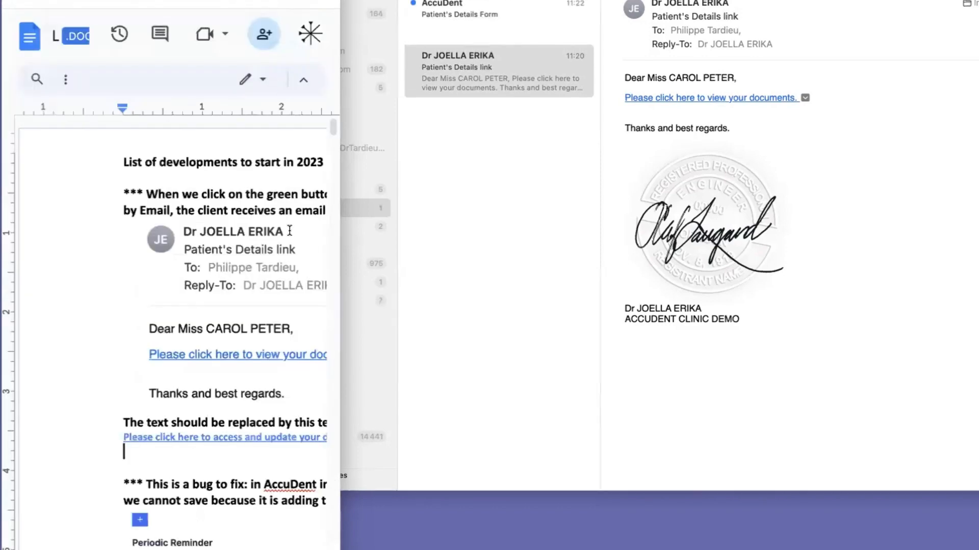
Return to the patient's record in AccuDent in a widened browser window and review the Patient Card's personal, referrer, insurance and communication sections.
{"action": "left_click_drag", "start_coordinate": [340, 489], "coordinate": [978, 489]}
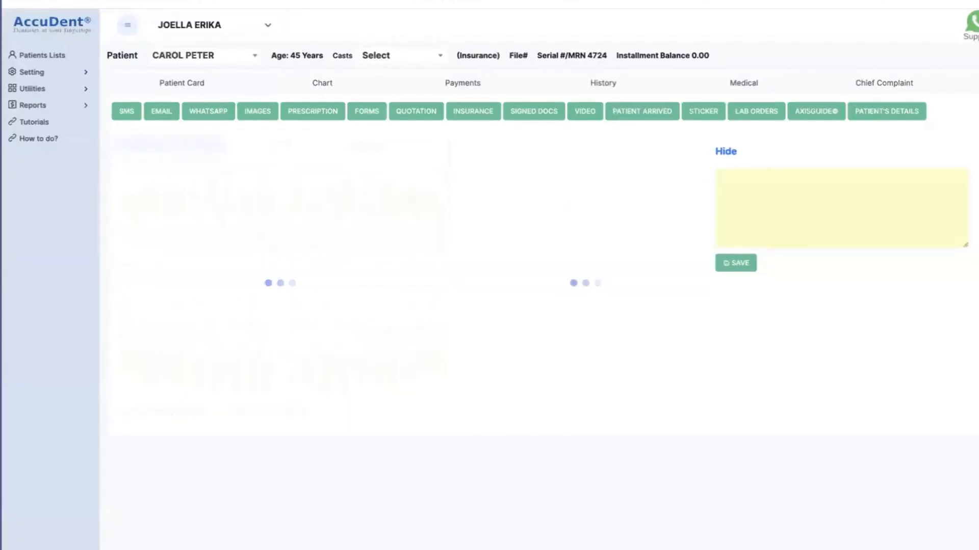
{"action": "left_click", "coordinate": [178, 89]}
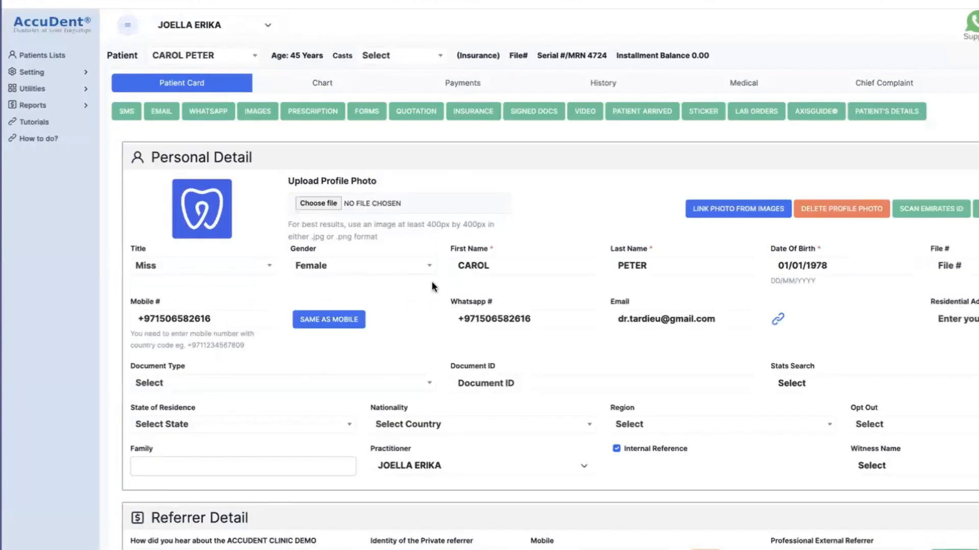
{"action": "scroll", "coordinate": [434, 295], "scroll_direction": "down", "scroll_amount": 3}
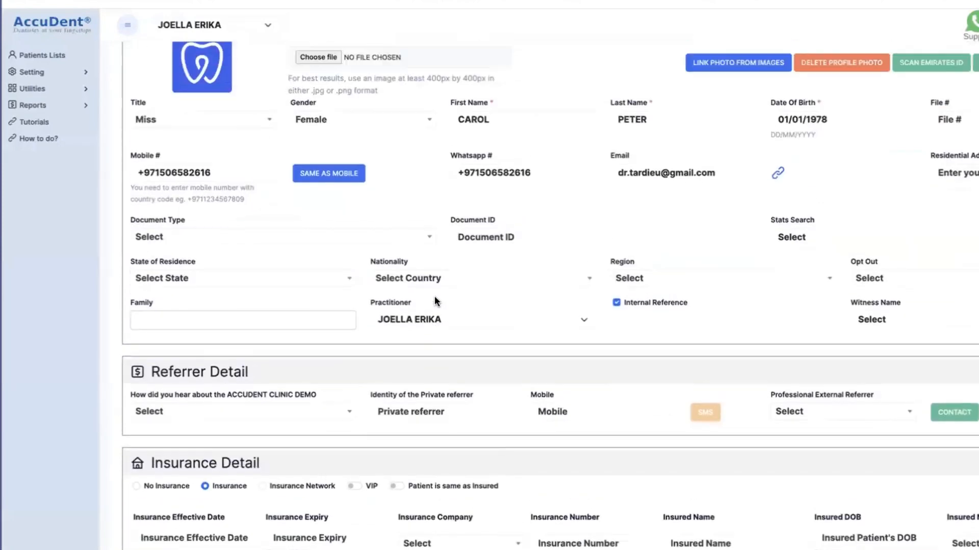
{"action": "scroll", "coordinate": [434, 300], "scroll_direction": "down", "scroll_amount": 6}
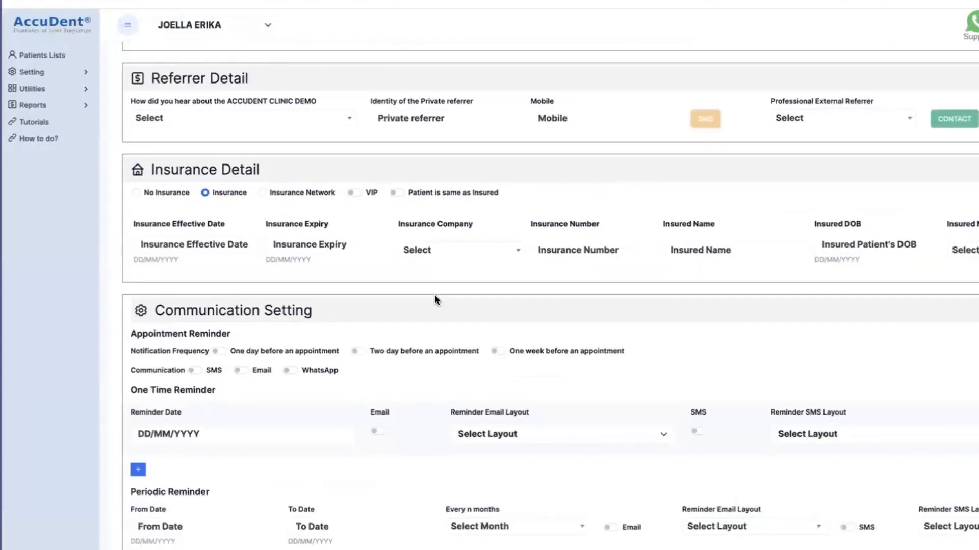
{"action": "scroll", "coordinate": [434, 288], "scroll_direction": "down", "scroll_amount": 2}
{"action": "scroll", "coordinate": [433, 288], "scroll_direction": "up", "scroll_amount": 8}
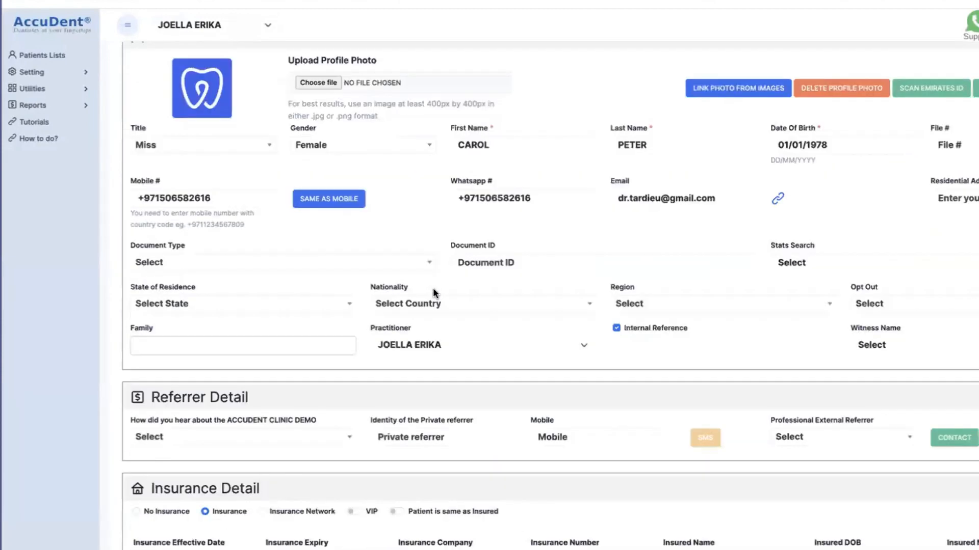
{"action": "scroll", "coordinate": [434, 291], "scroll_direction": "up", "scroll_amount": 3}
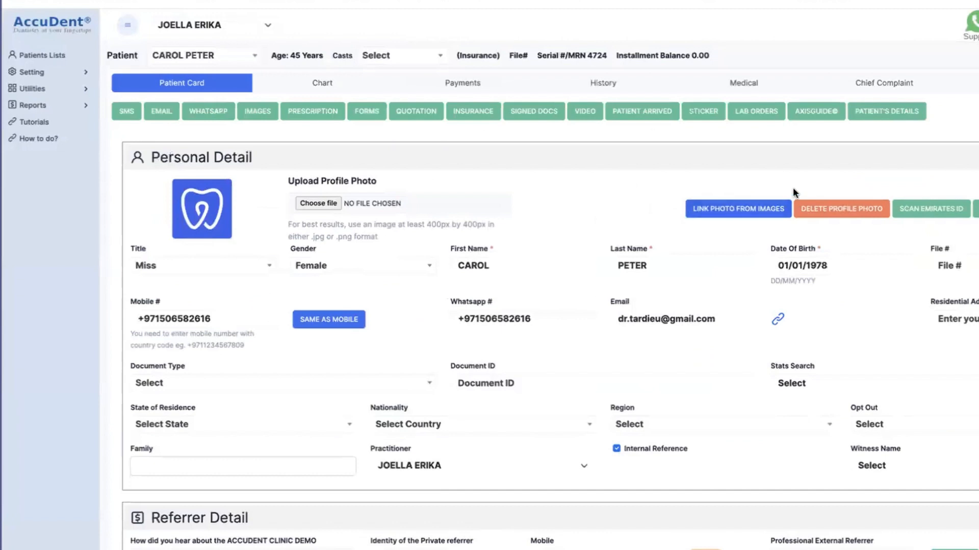
Open the patient's dental chart.
{"action": "left_click", "coordinate": [328, 88]}
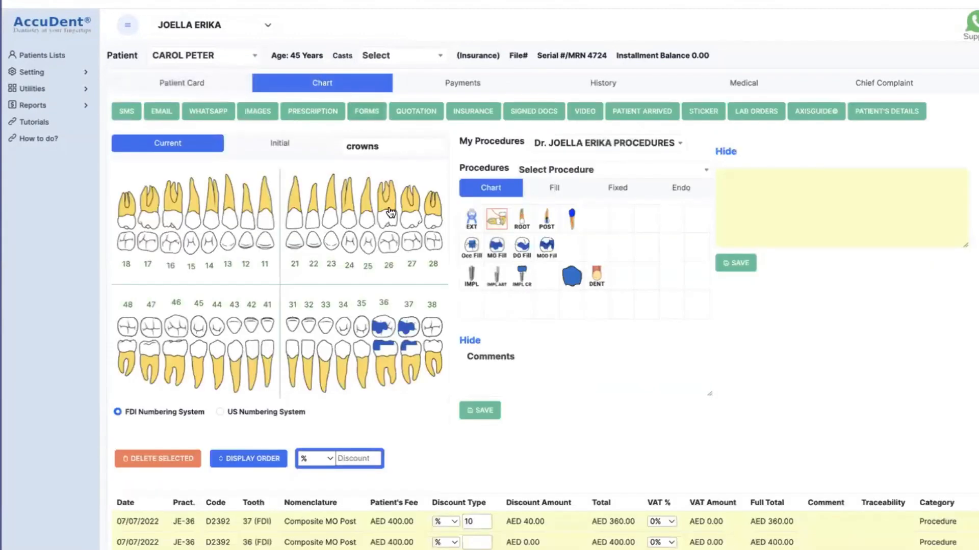